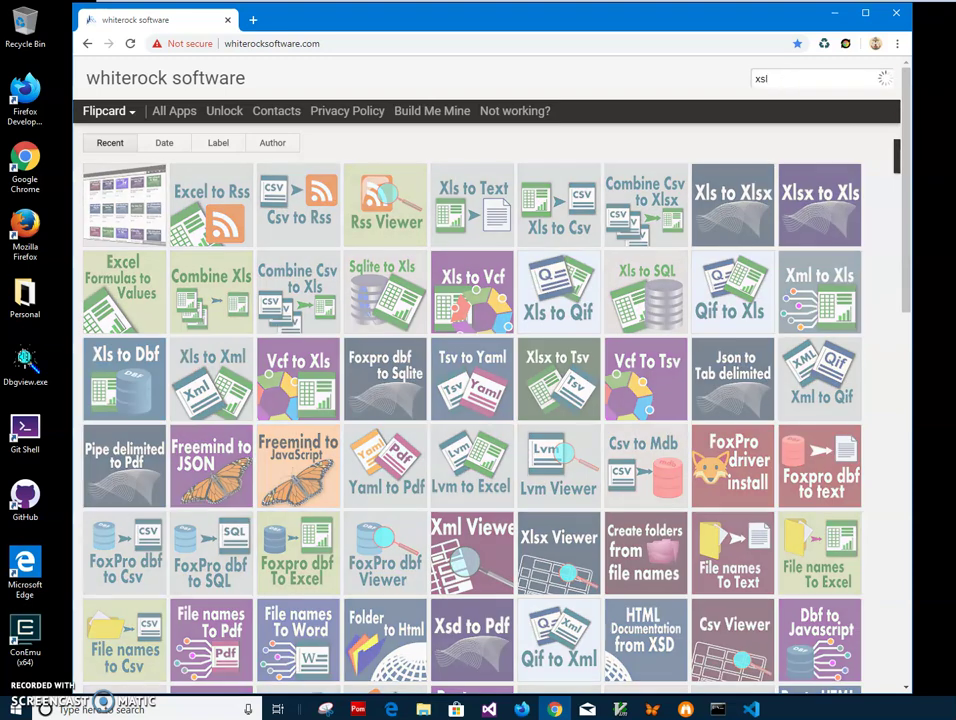
- Search the site for "xlsx t" and open the xlsx to xls app post
text(x)
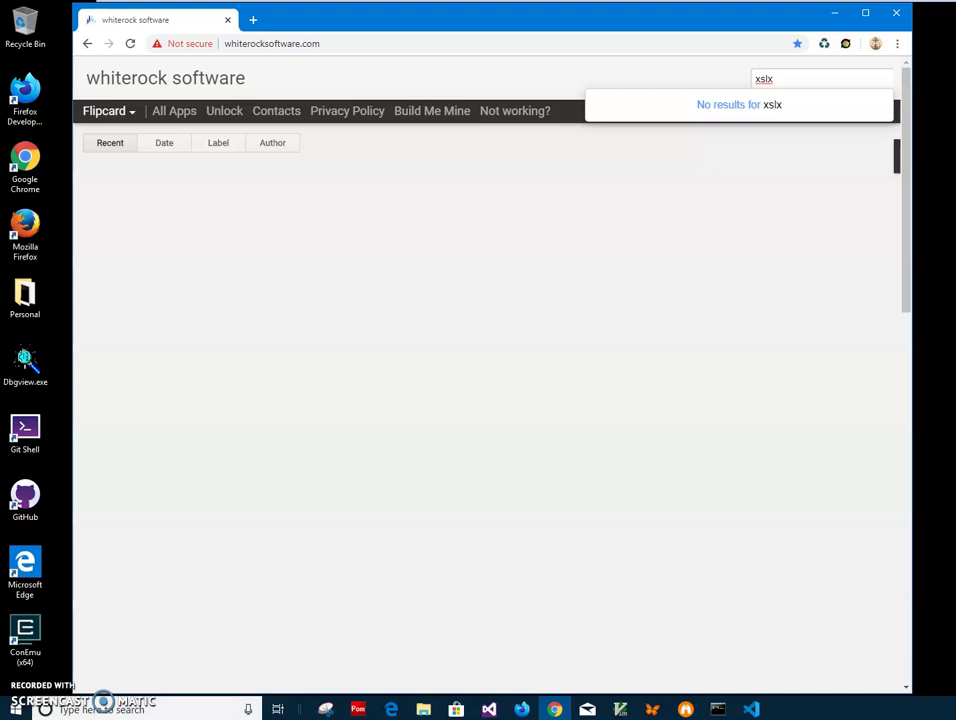
key(BackSpace)
key(BackSpace)
key(BackSpace)
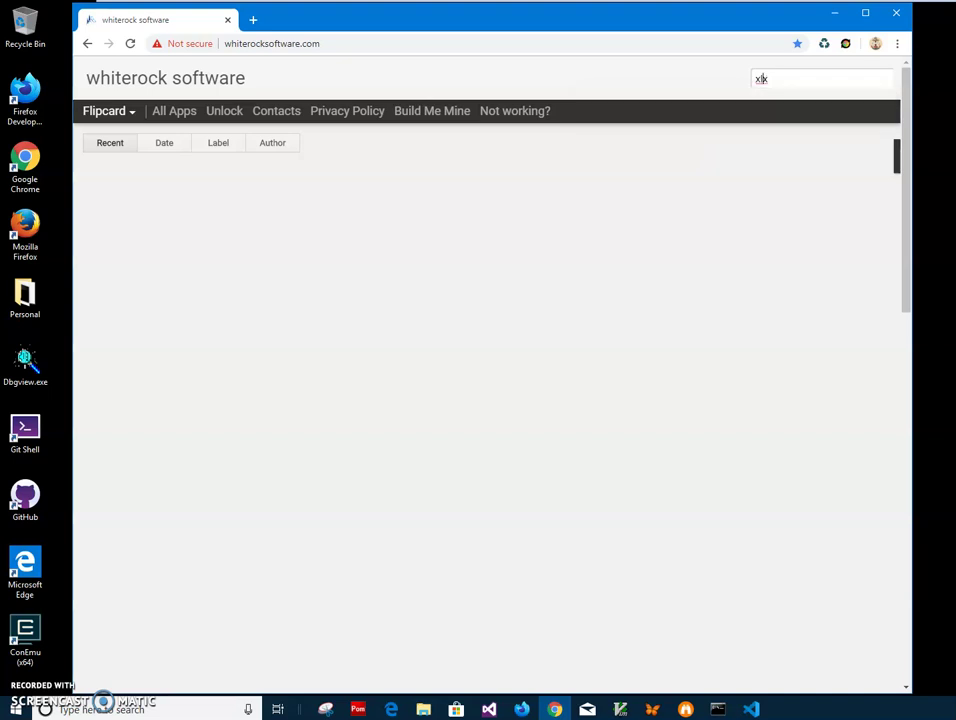
text(lsx)
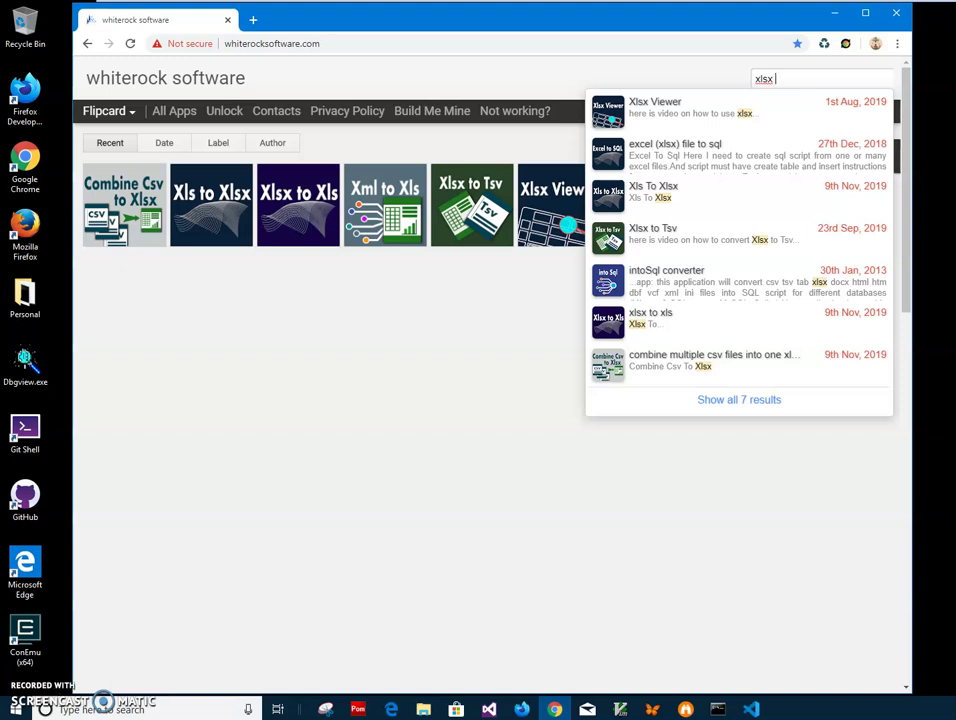
text( t)
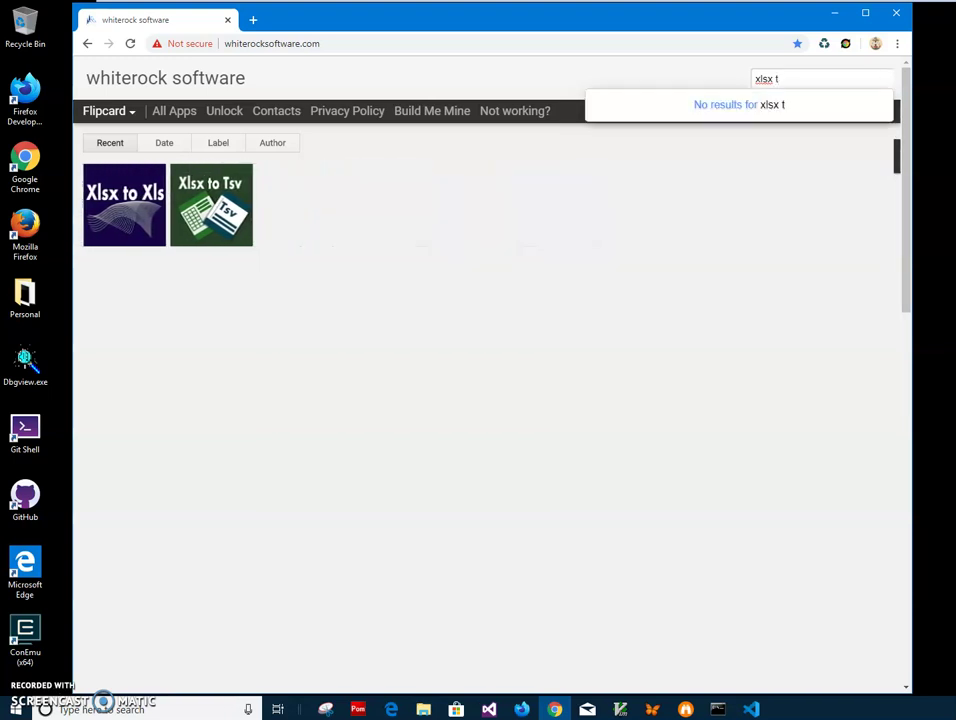
mouse_move(132, 226)
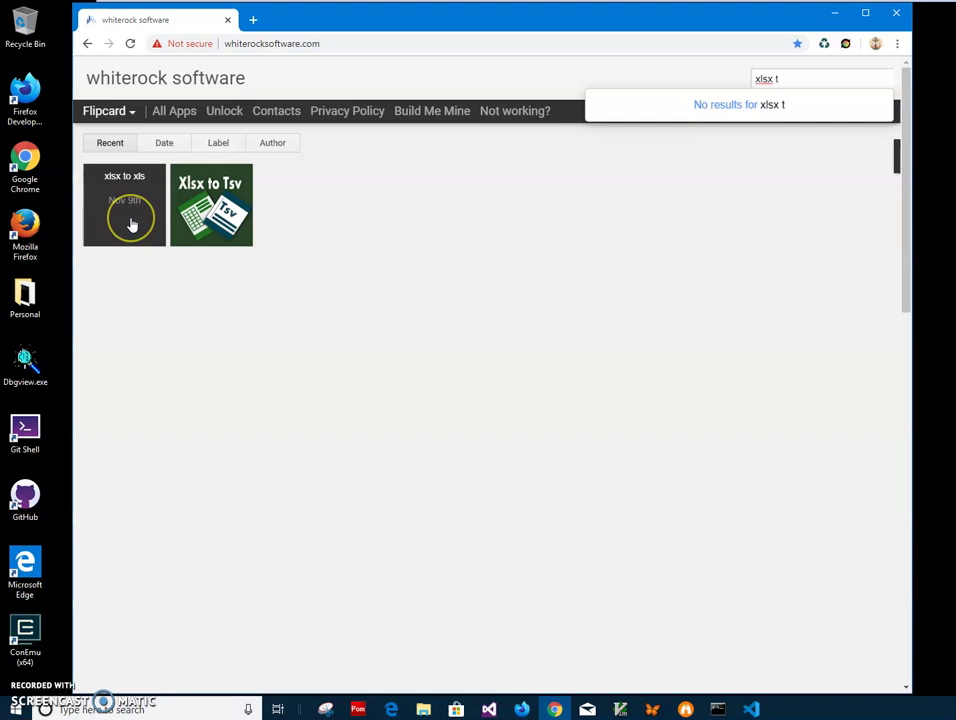
click(132, 226)
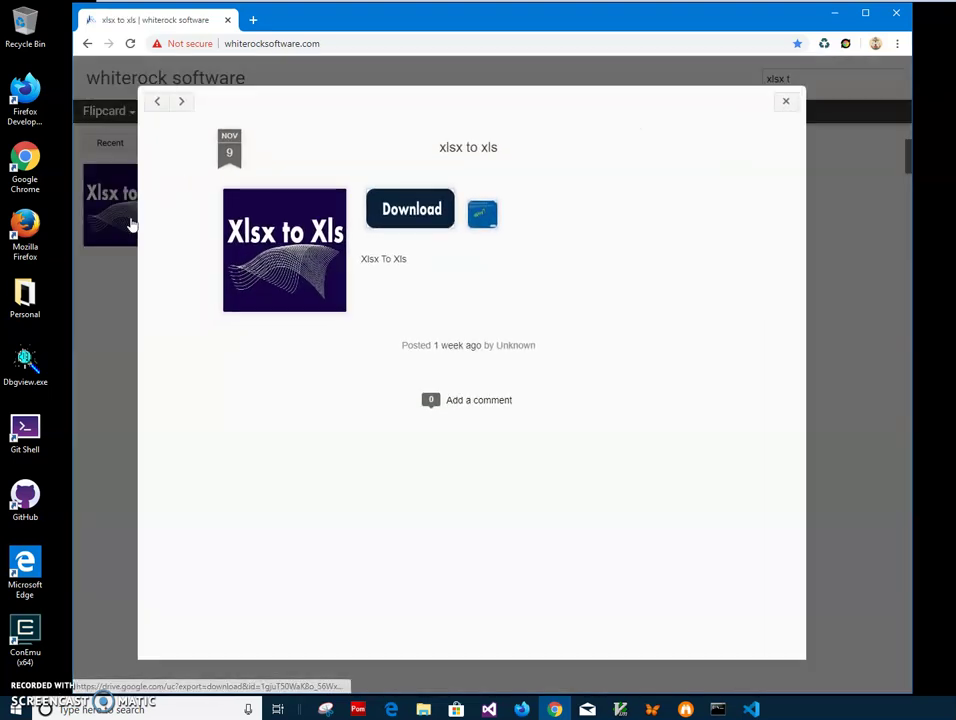
- Download the XlsxToXlsSetup.zip archive from the post and open it
click(432, 207)
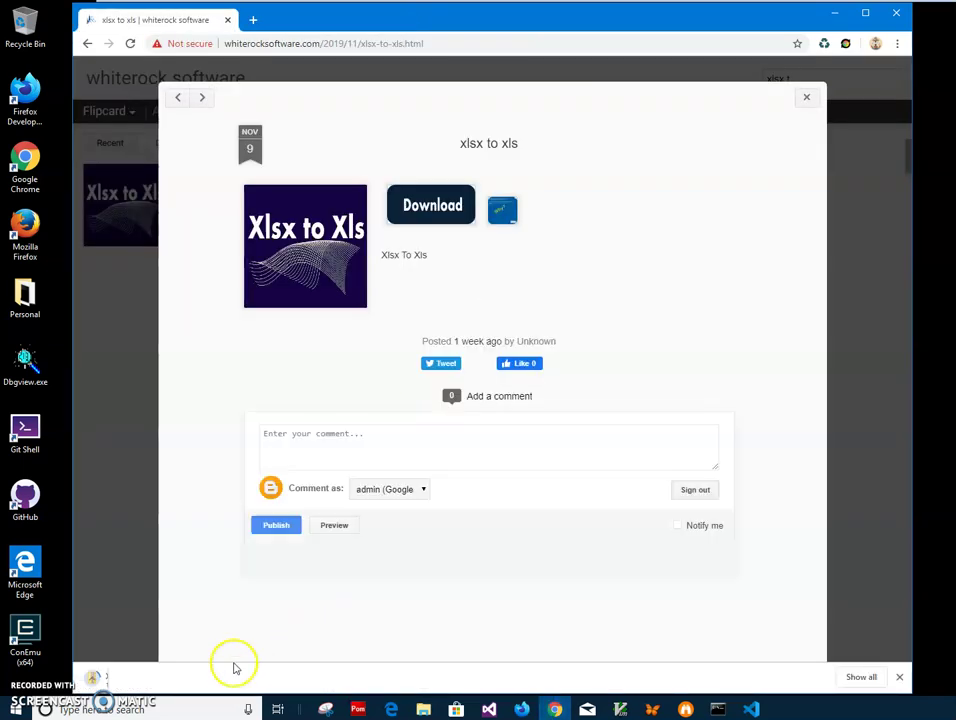
click(160, 678)
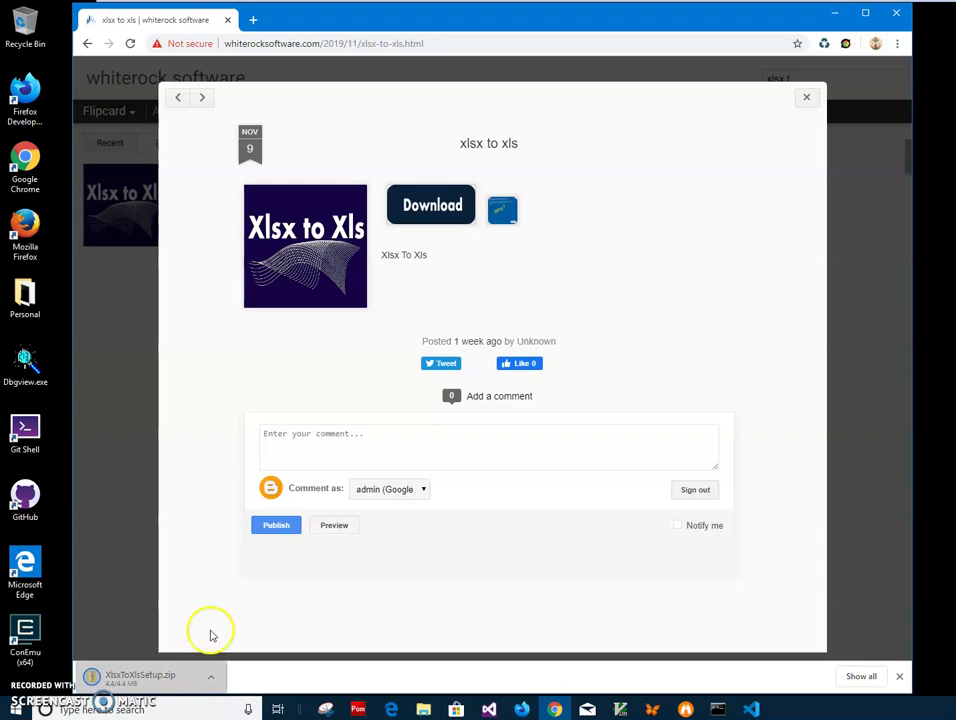
click(171, 679)
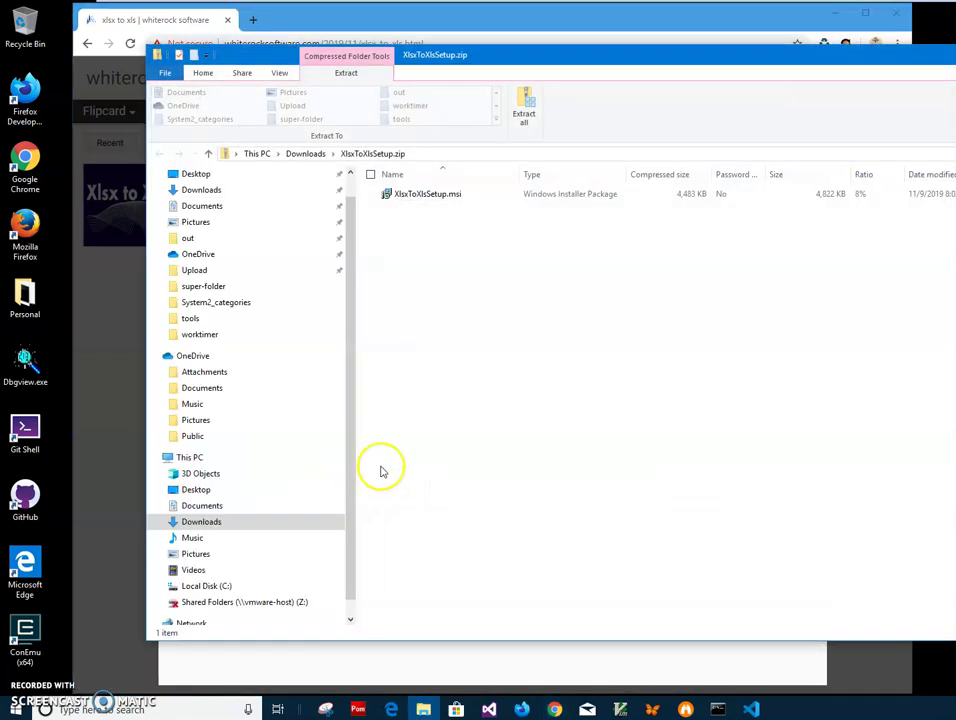
- Launch XlsxToXlsSetup.msi from the archive and allow it to run anyway despite the unknown publisher
double_click(418, 196)
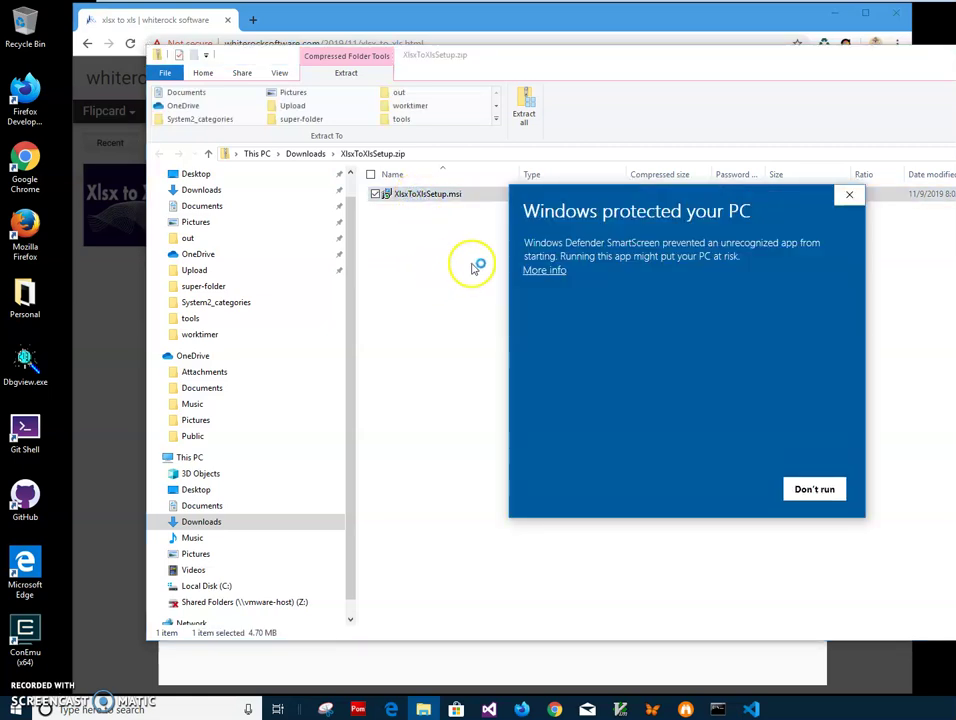
click(541, 272)
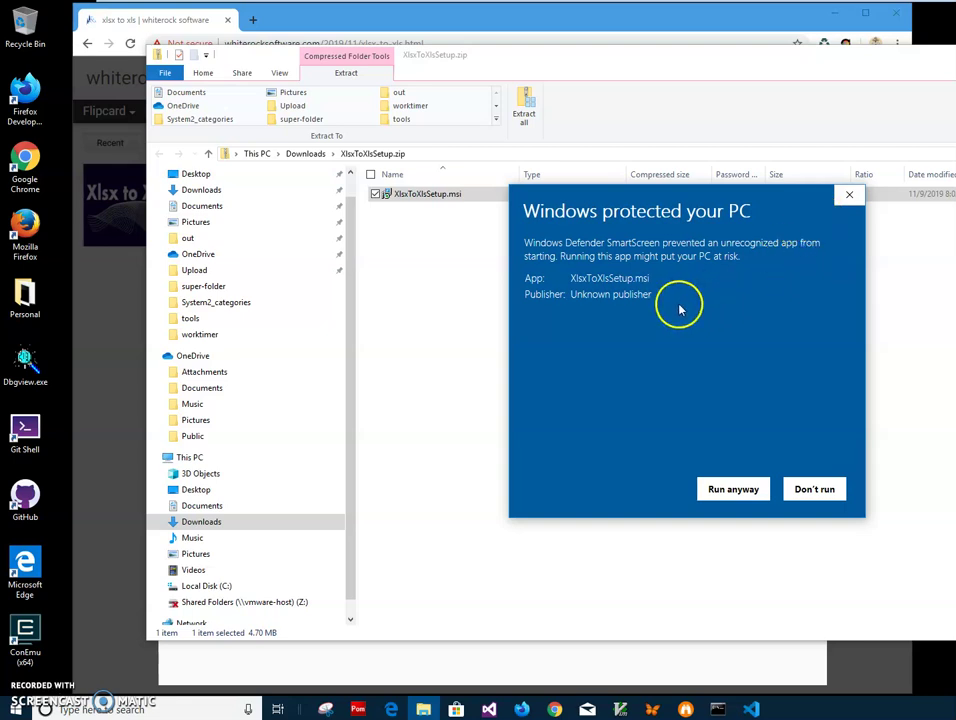
drag(651, 294, 489, 297)
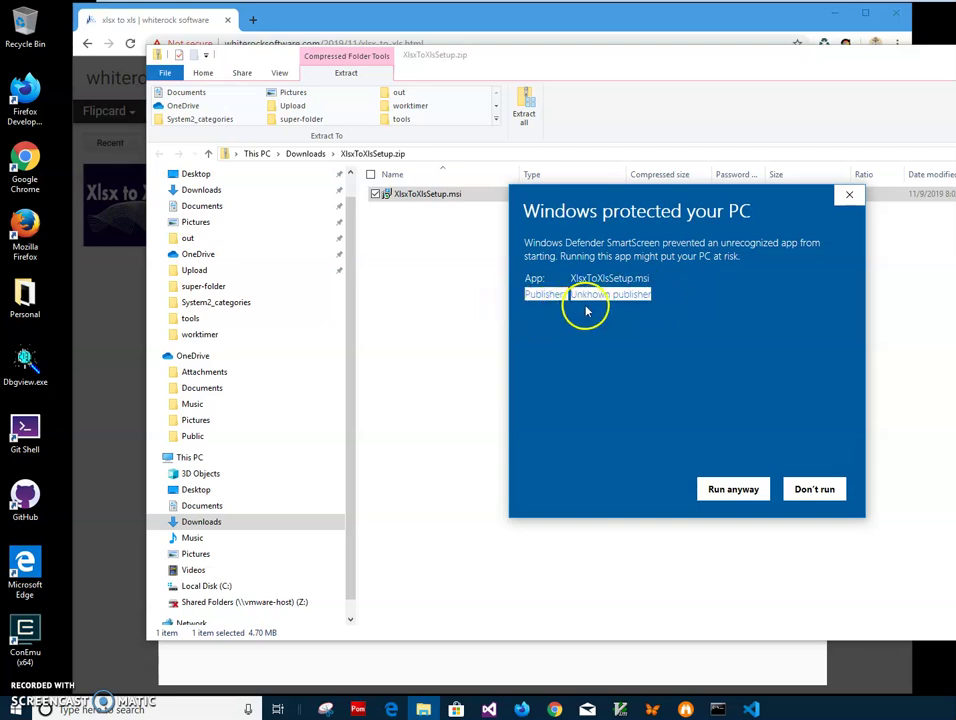
click(722, 489)
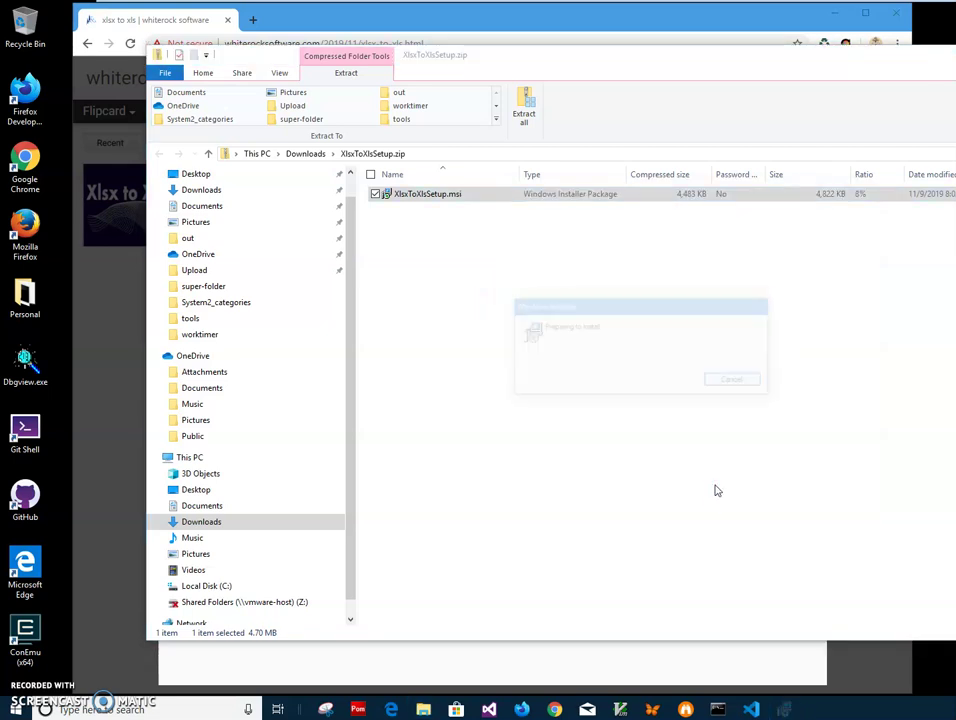
- Install XlsxToXls through the setup wizard with the default settings and finish the wizard
click(711, 457)
click(713, 458)
click(717, 461)
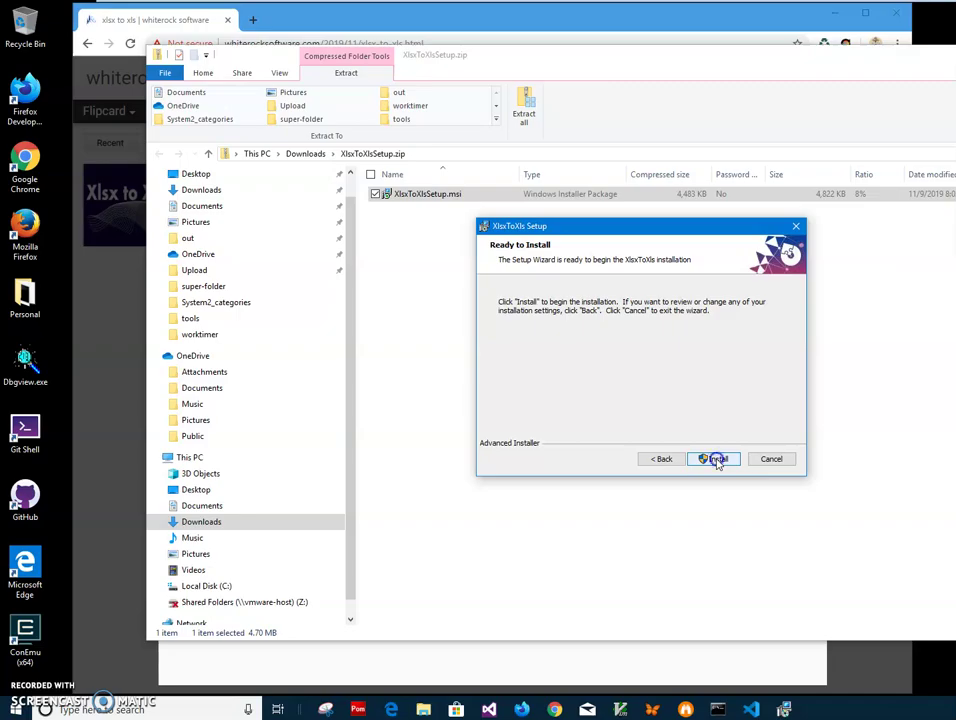
click(717, 461)
click(587, 469)
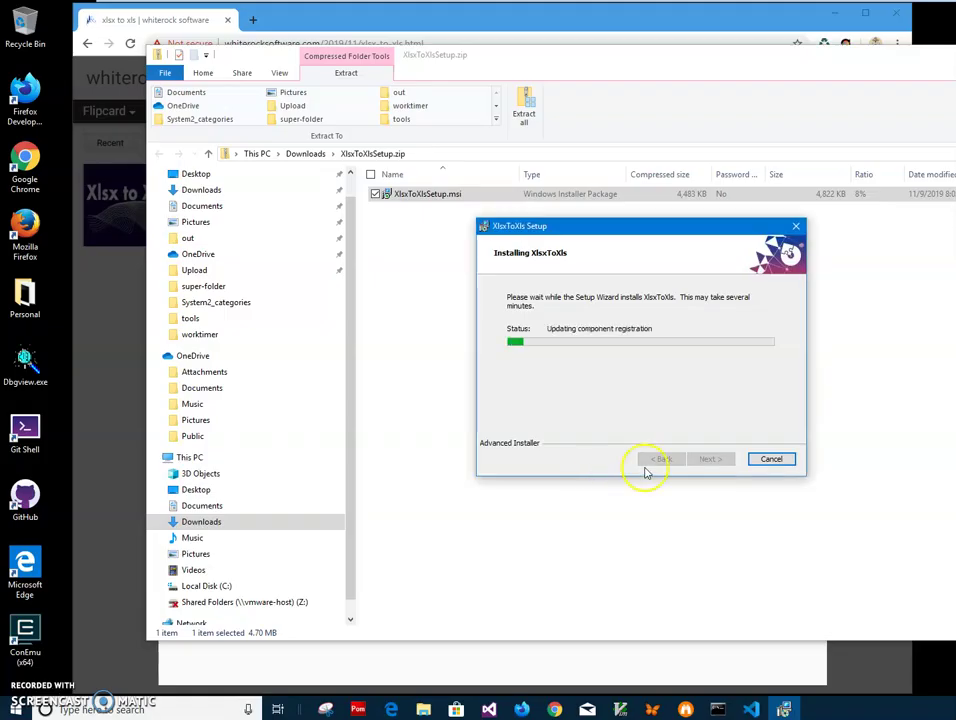
click(703, 459)
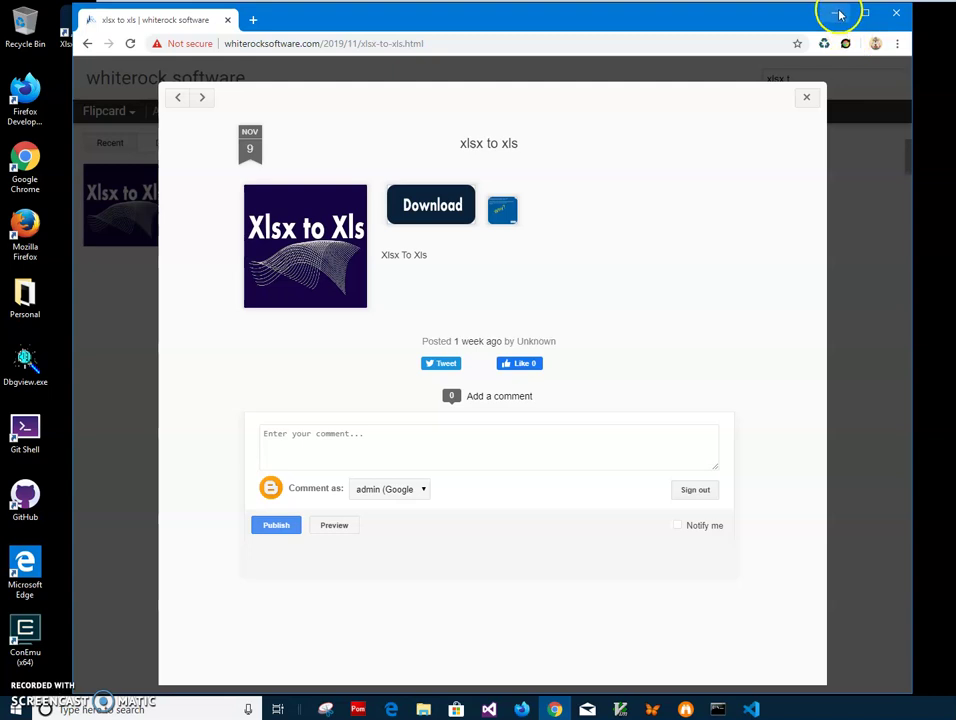
- Minimize the browser, launch XlsxToXls from its desktop shortcut and reposition its window
click(839, 13)
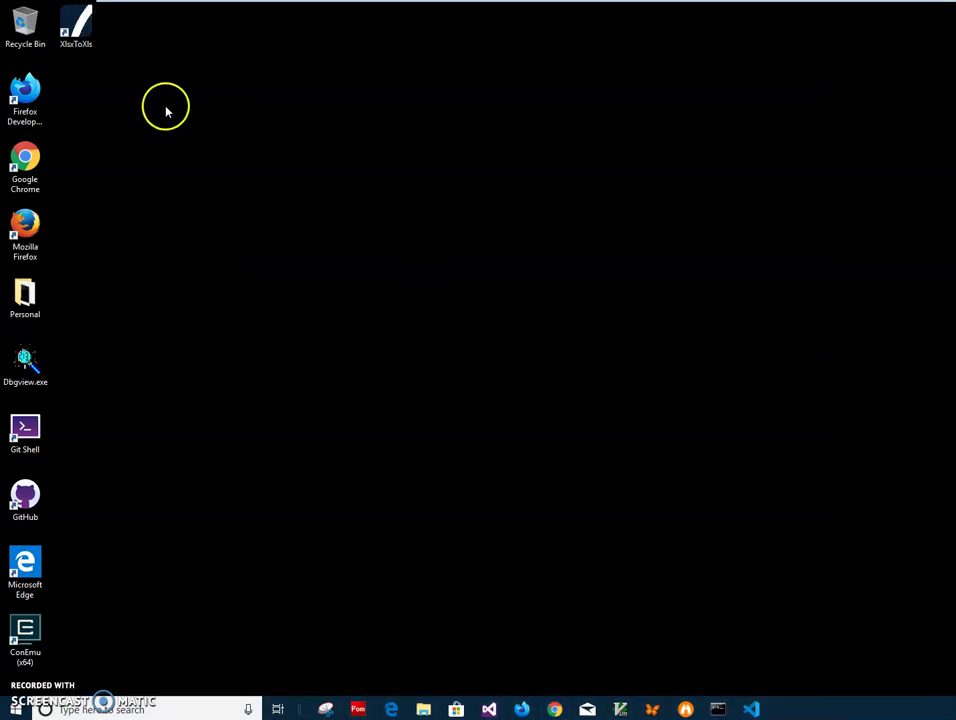
click(88, 44)
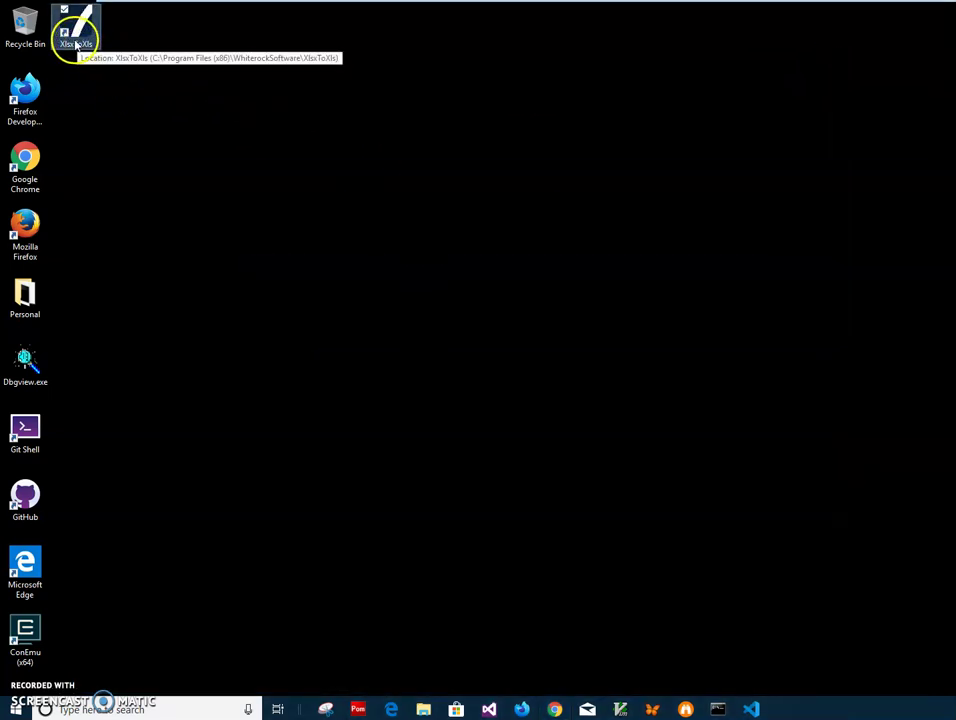
double_click(77, 42)
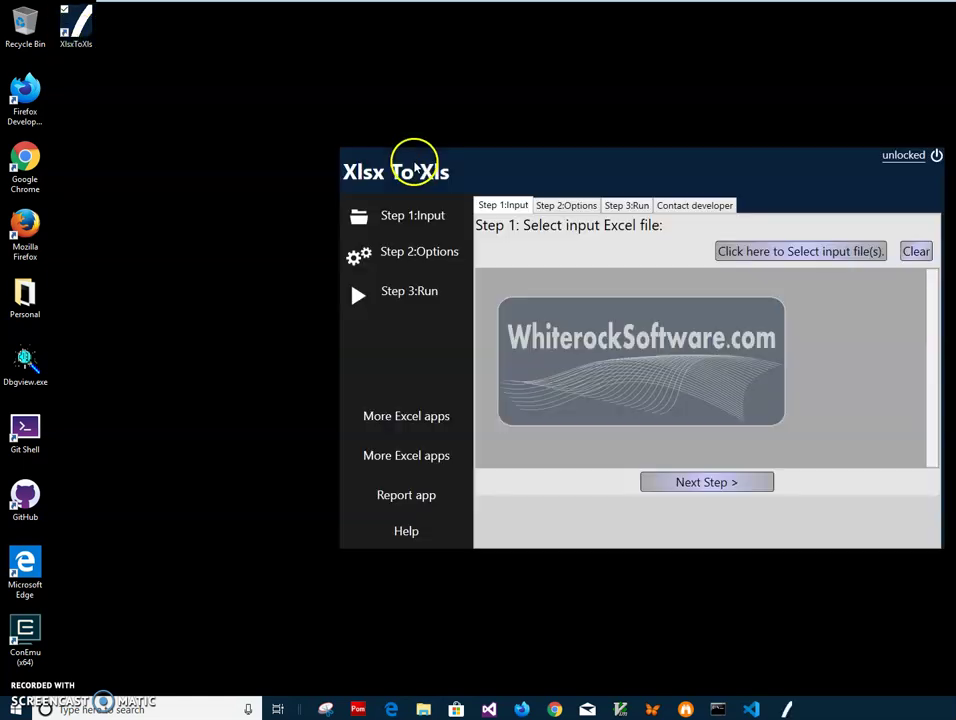
drag(452, 156, 343, 163)
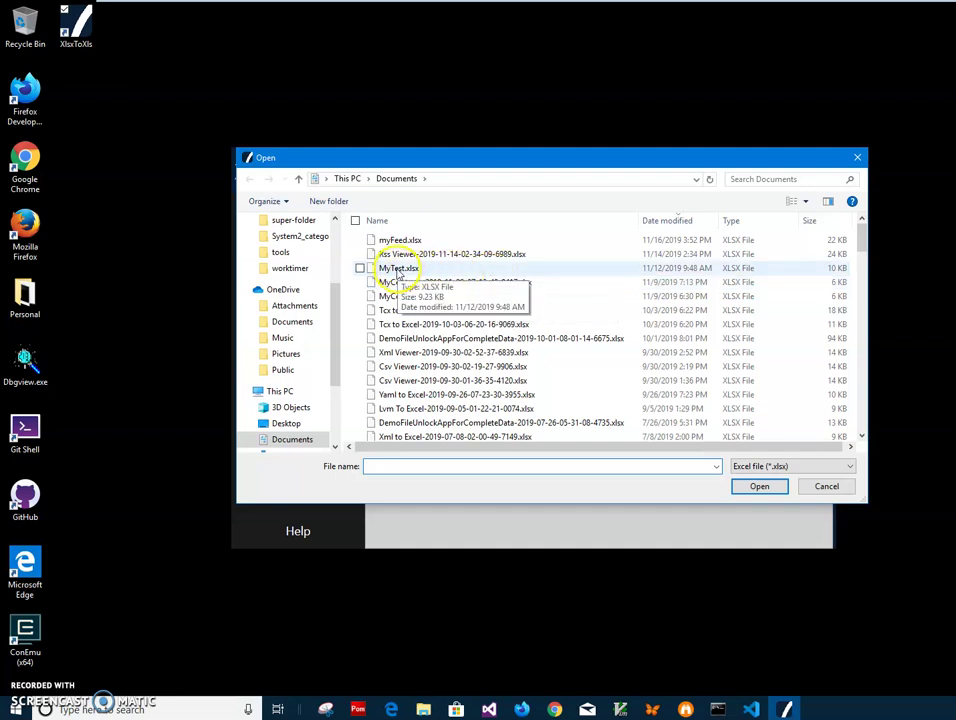
- Open MyTest.xlsx from the input file selection in Excel Mobile, accepting recovery of its content
click(397, 270)
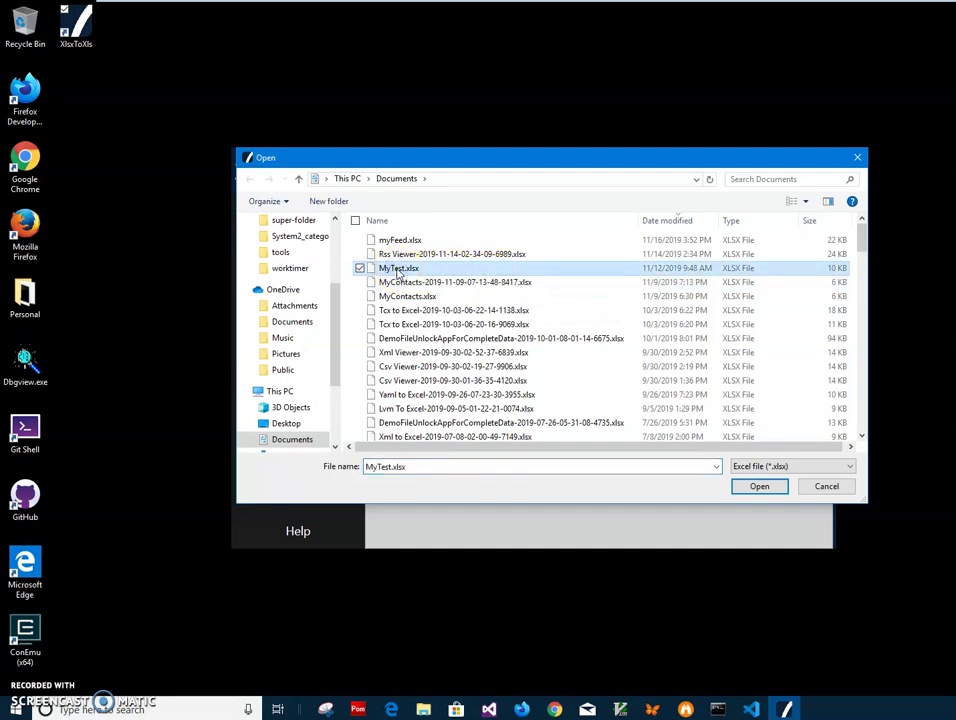
right_click(398, 270)
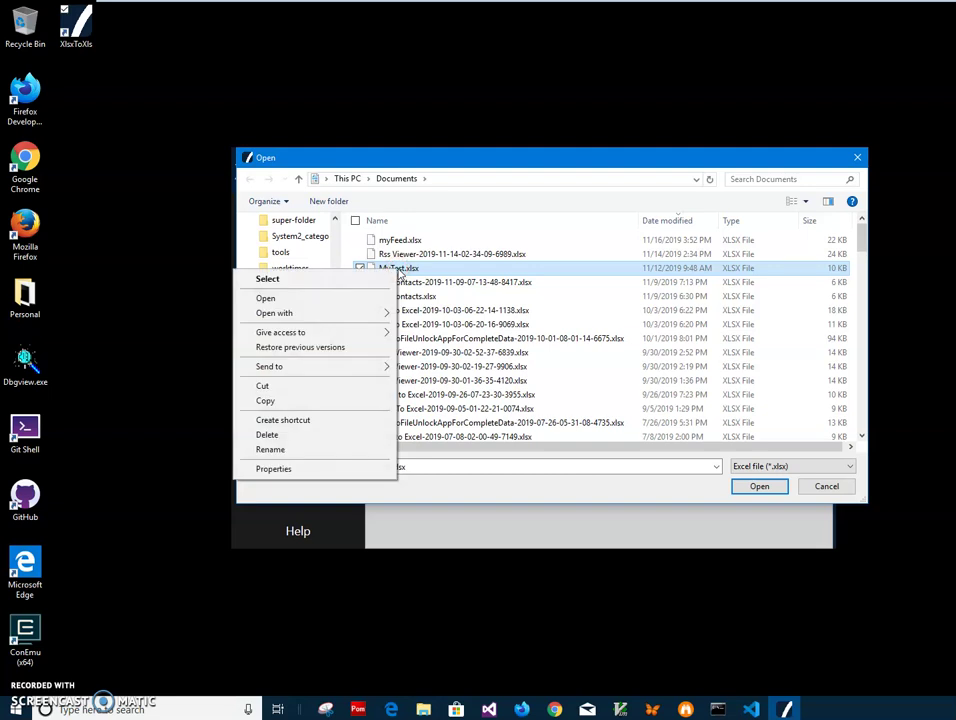
mouse_move(354, 313)
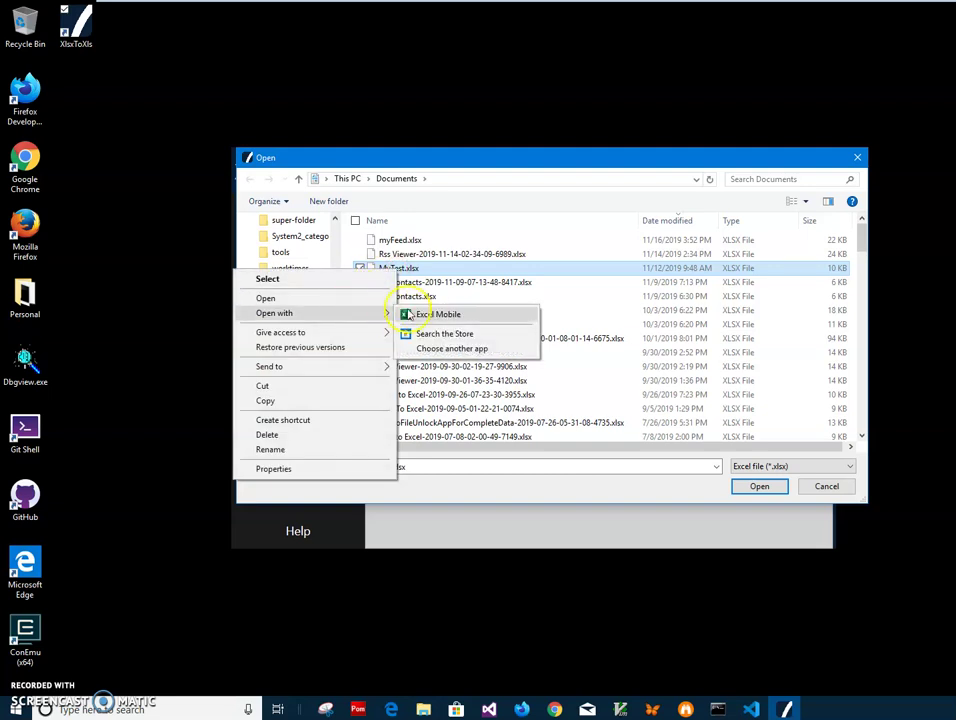
click(410, 315)
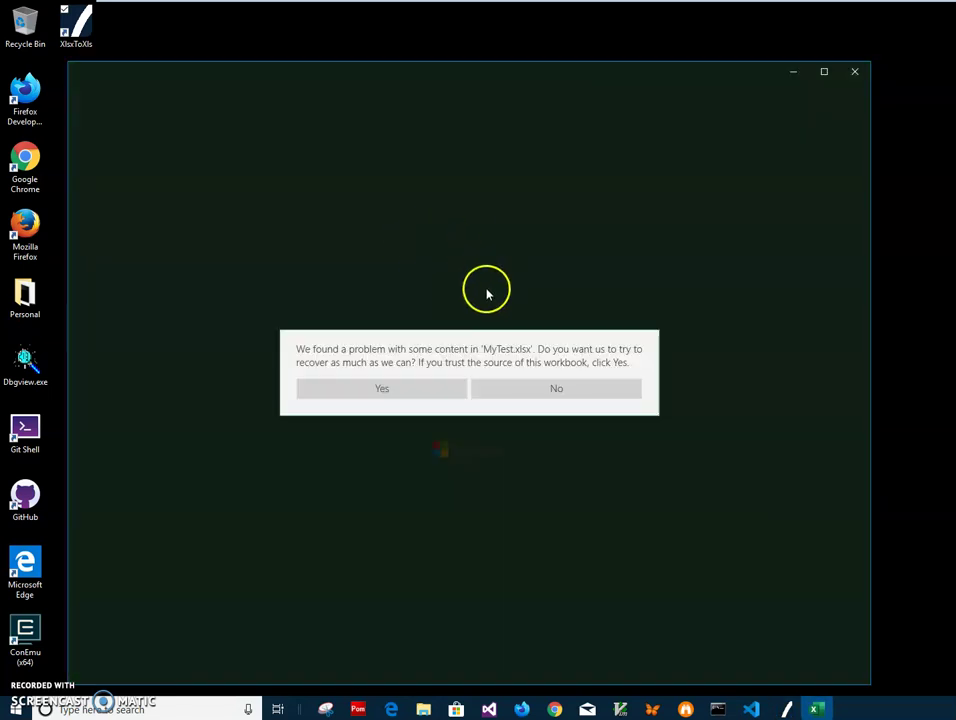
click(410, 389)
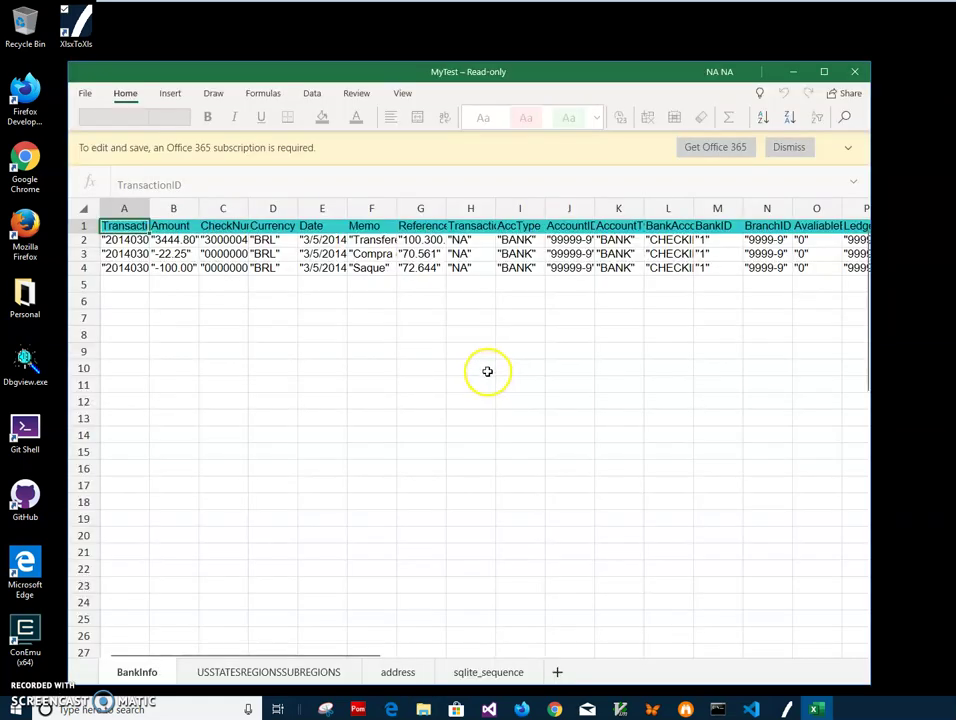
- Review the USSTATESREGIONSSUBREGIONS, address, sqlite_sequence and BankInfo sheets of the source workbook MyTest
click(267, 671)
click(388, 672)
click(494, 671)
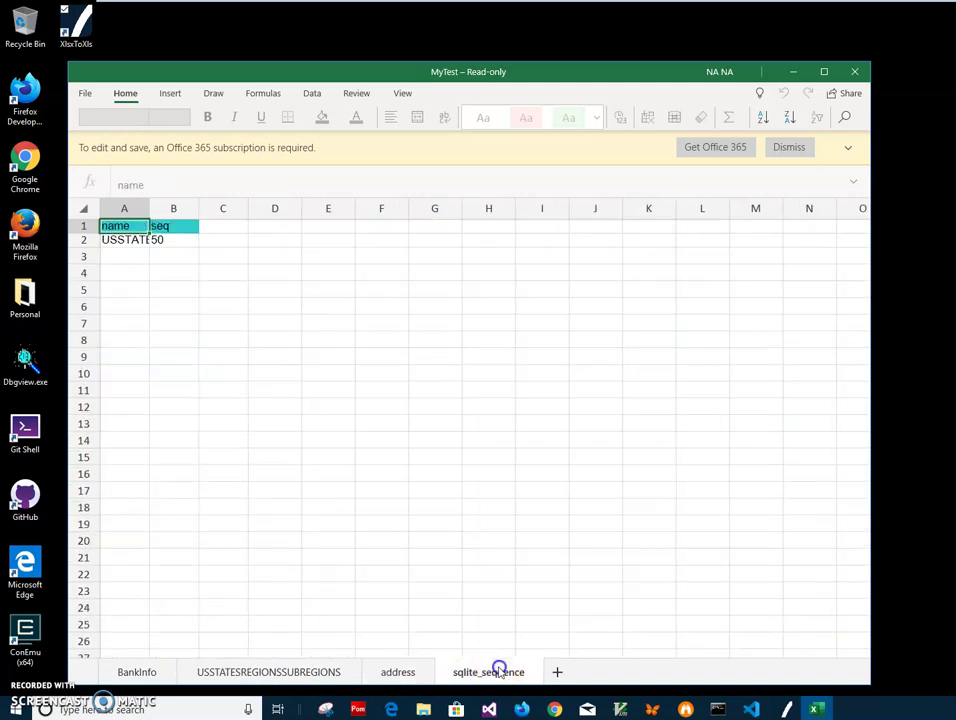
click(388, 672)
click(277, 672)
click(140, 671)
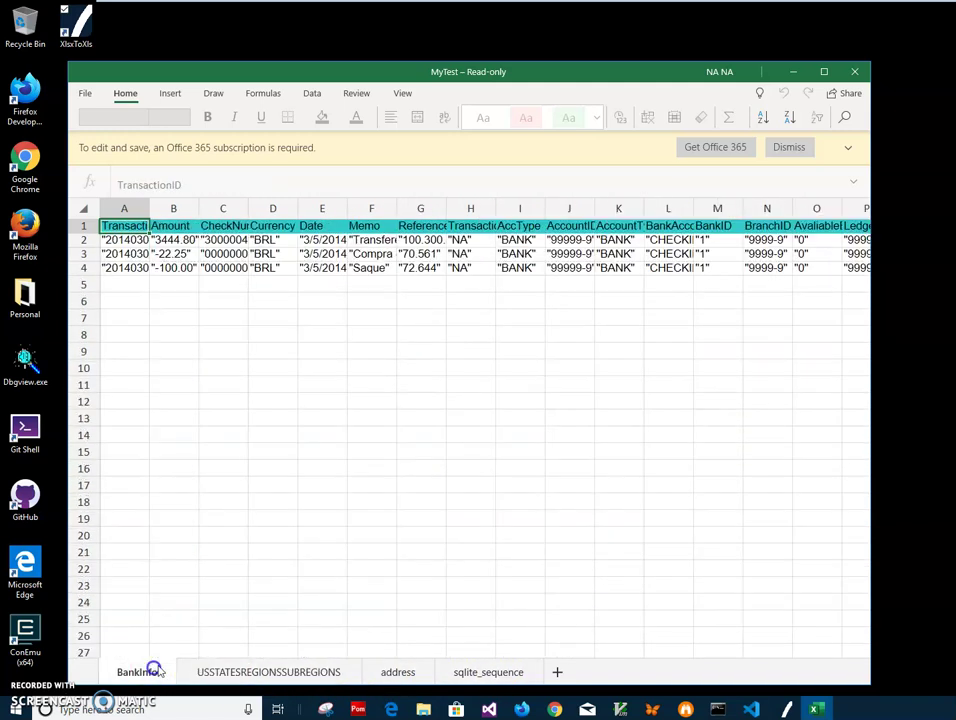
- Return to the XlsxToXls converter, load MyTest.xlsx as the input file and proceed to the conversion options
key(ctrl+o)
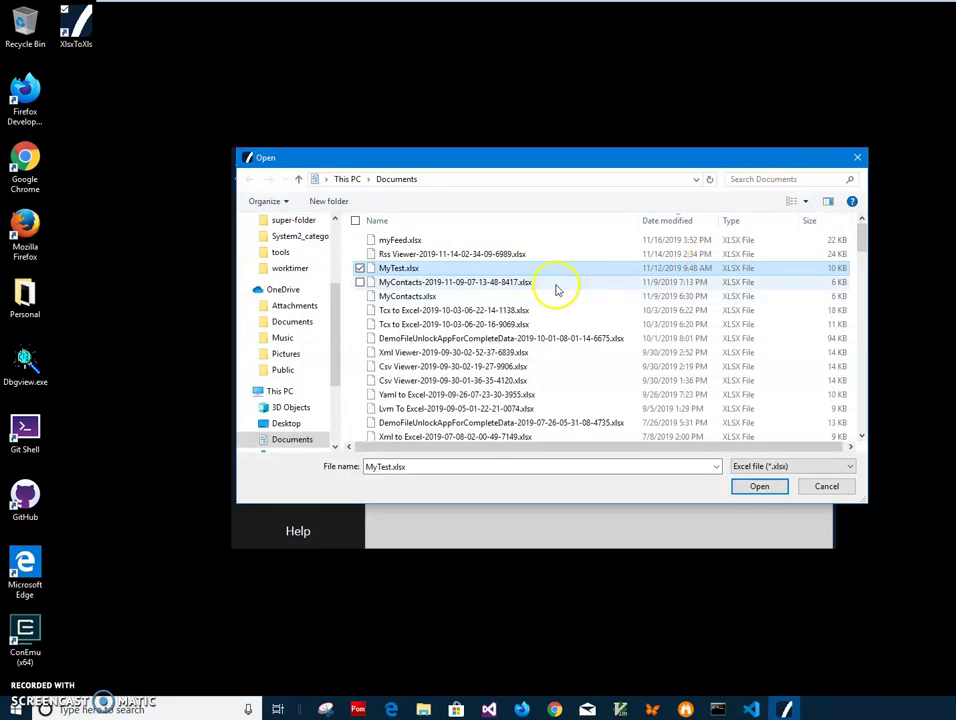
double_click(400, 268)
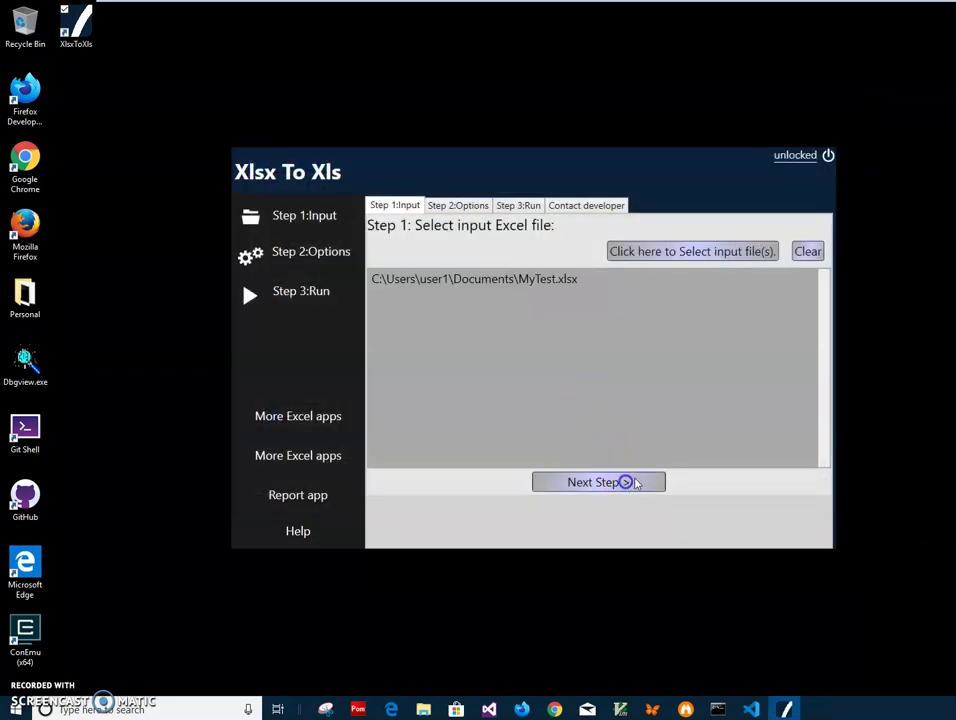
click(627, 481)
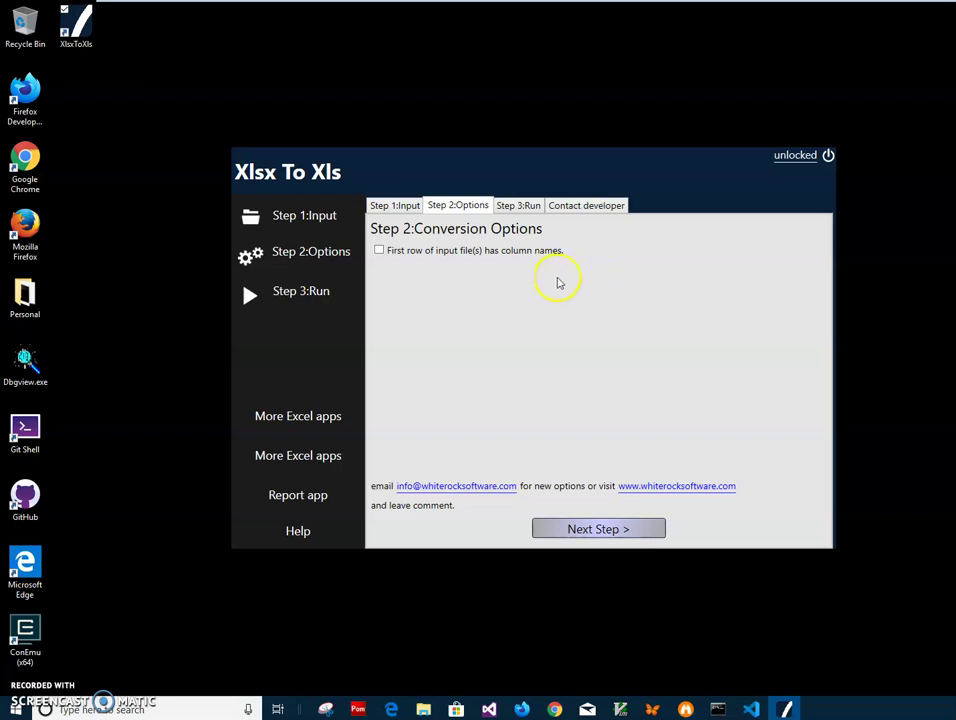
- Specify that the first row of the input file has column names and run the conversion
click(393, 255)
click(640, 529)
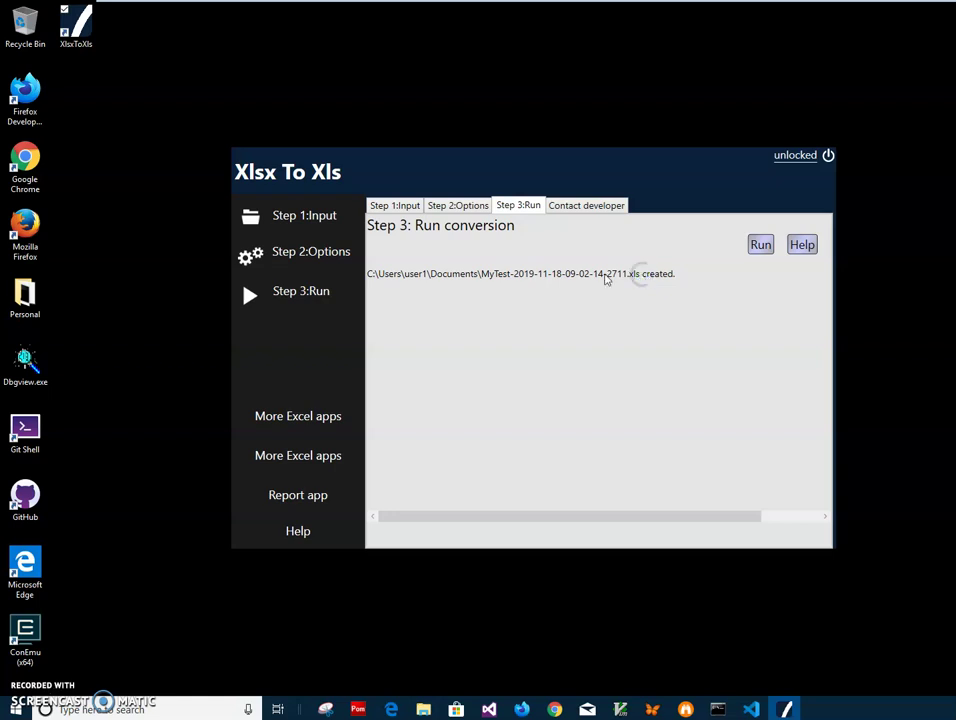
click(608, 280)
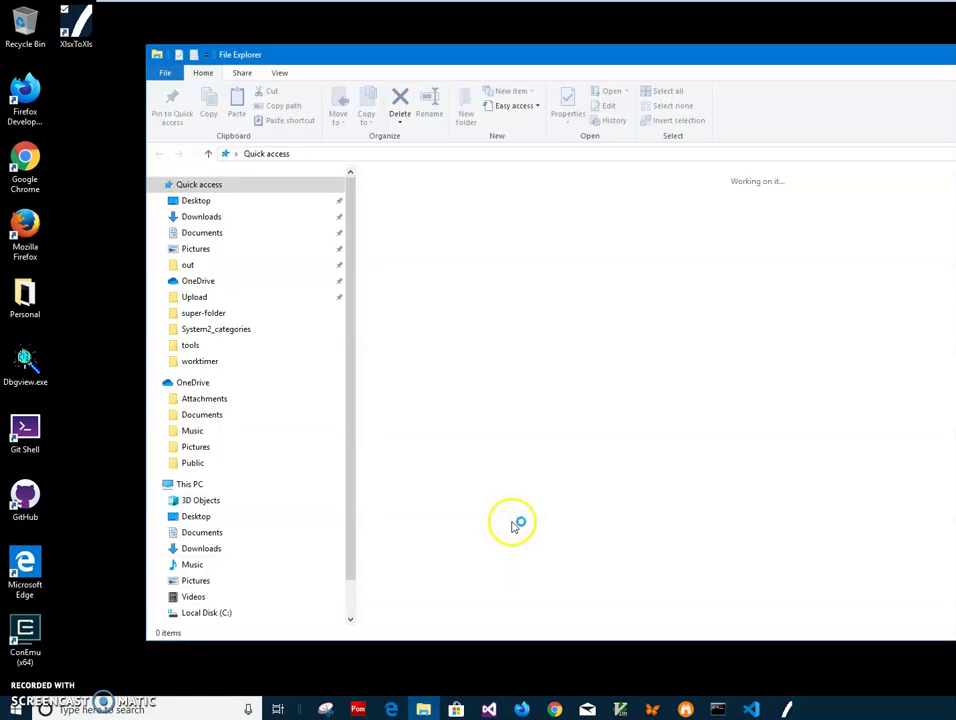
- Open the newly converted MyTest XLS file from the Documents folder in Excel and bring its window to the front
click(222, 238)
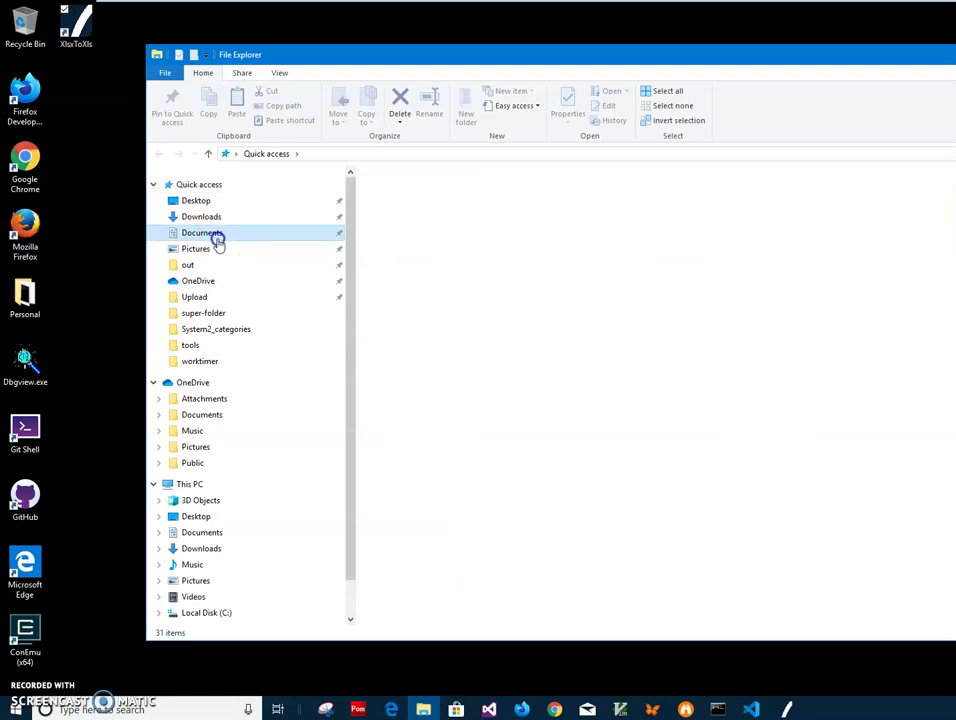
click(465, 194)
double_click(465, 194)
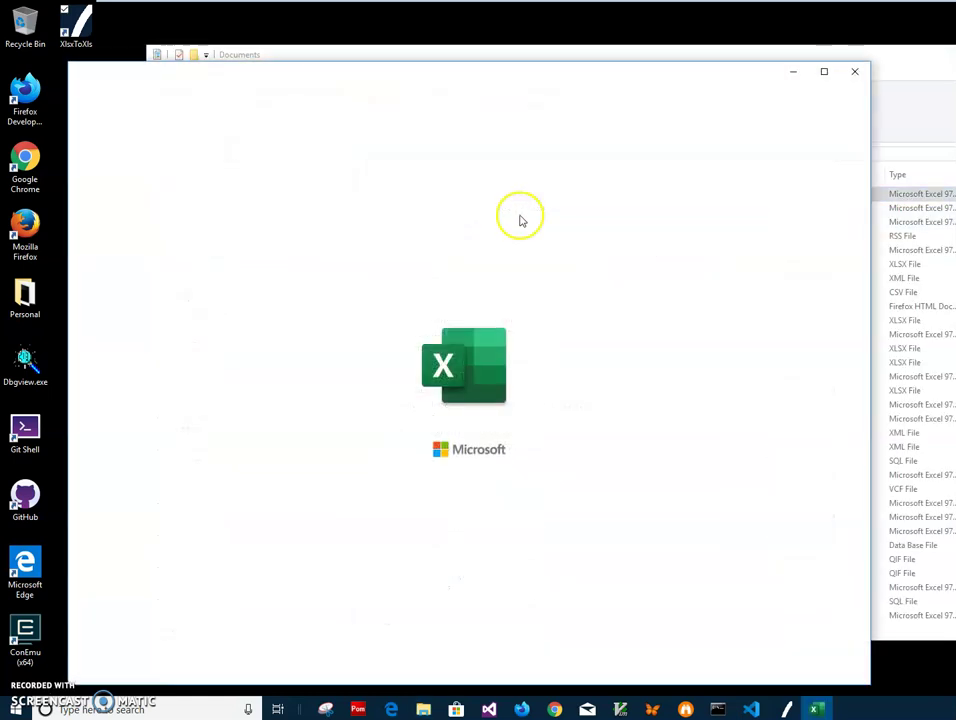
click(884, 60)
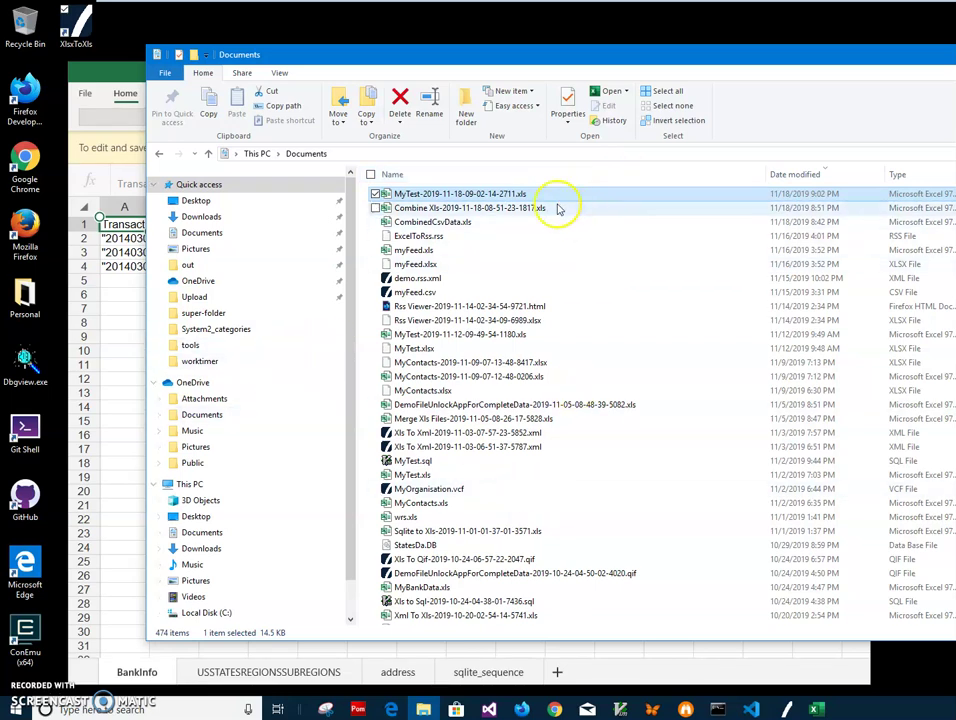
click(105, 70)
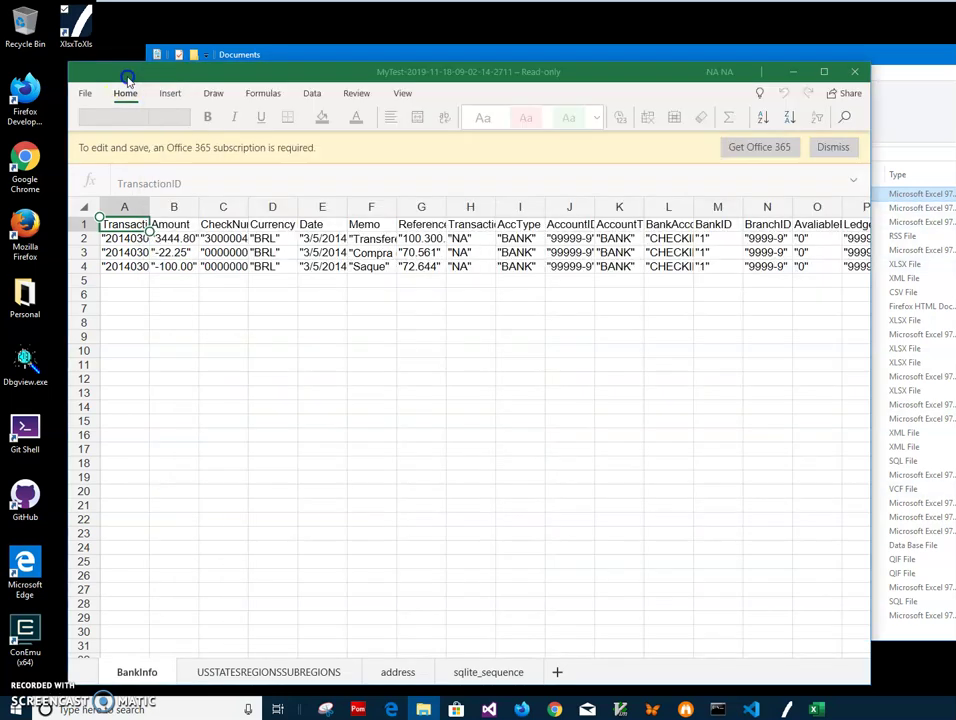
- Check each sheet of the converted XLS workbook, from USSTATESREGIONSSUBREGIONS through sqlite_sequence and back to BankInfo
click(289, 668)
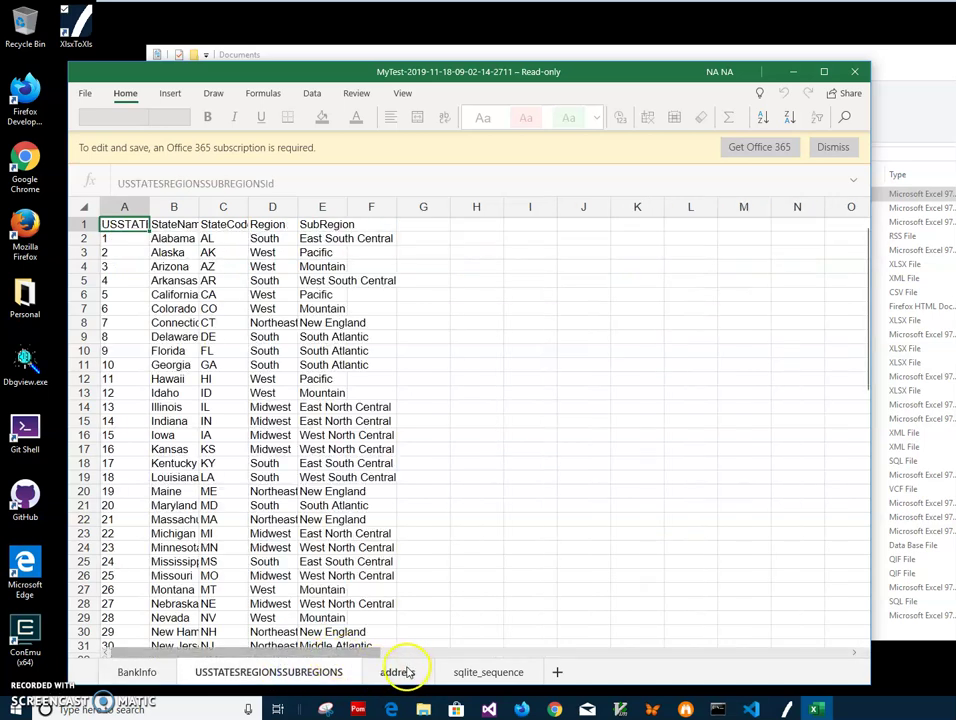
click(405, 672)
click(479, 674)
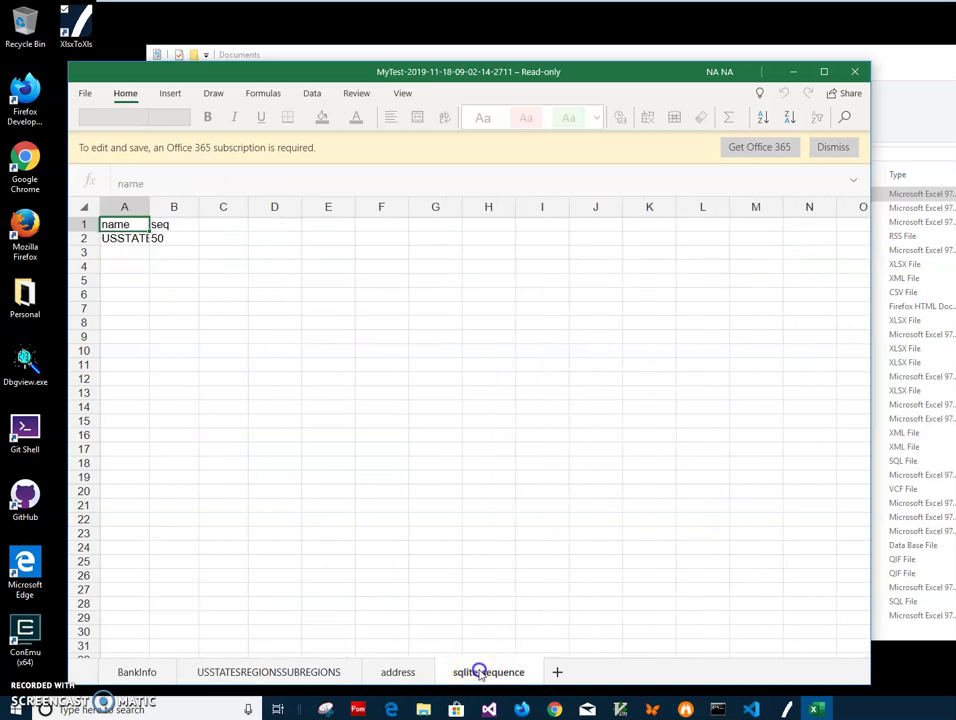
click(415, 674)
click(255, 674)
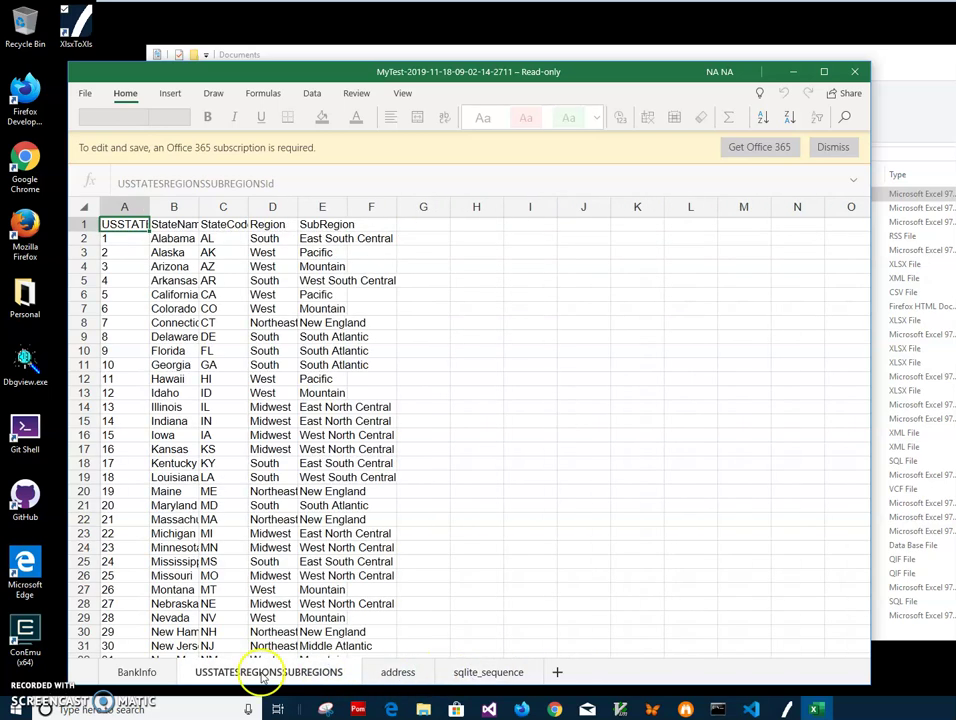
click(135, 674)
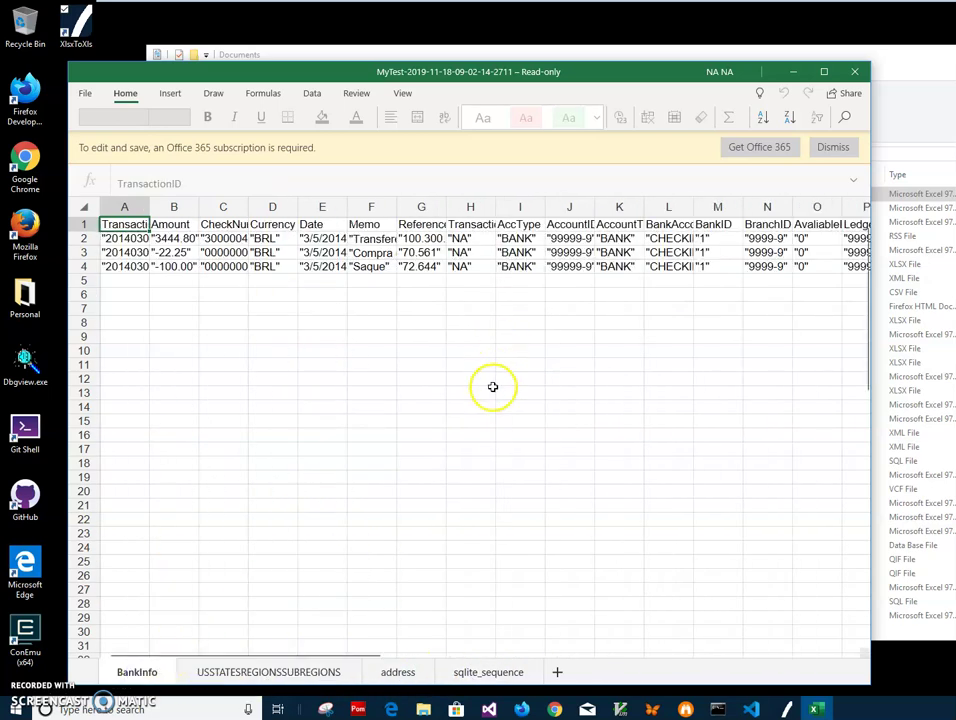